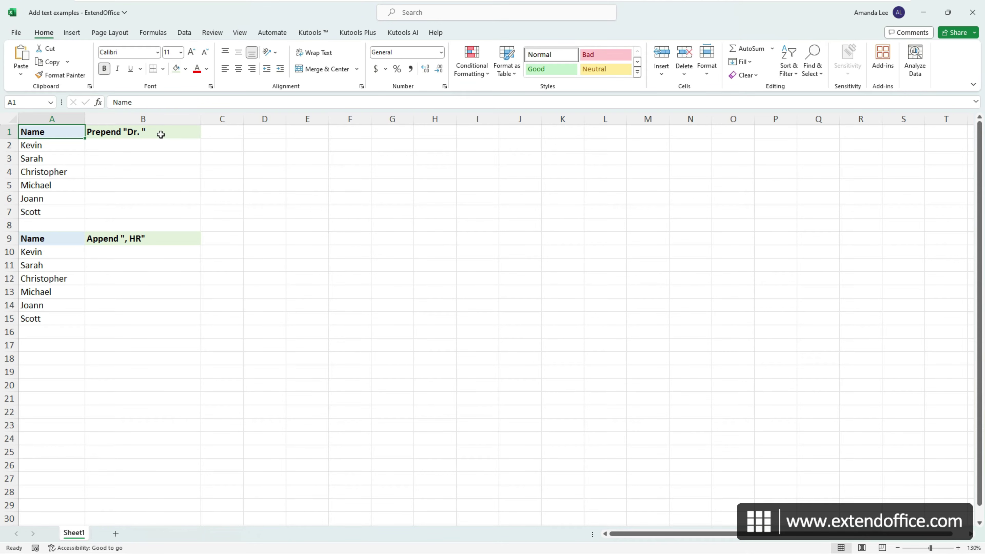
# Enter the A2 name prefixed with "Dr. " in B2 and Flash Fill the rest of the column down to B7.
pyautogui.click(156, 141)
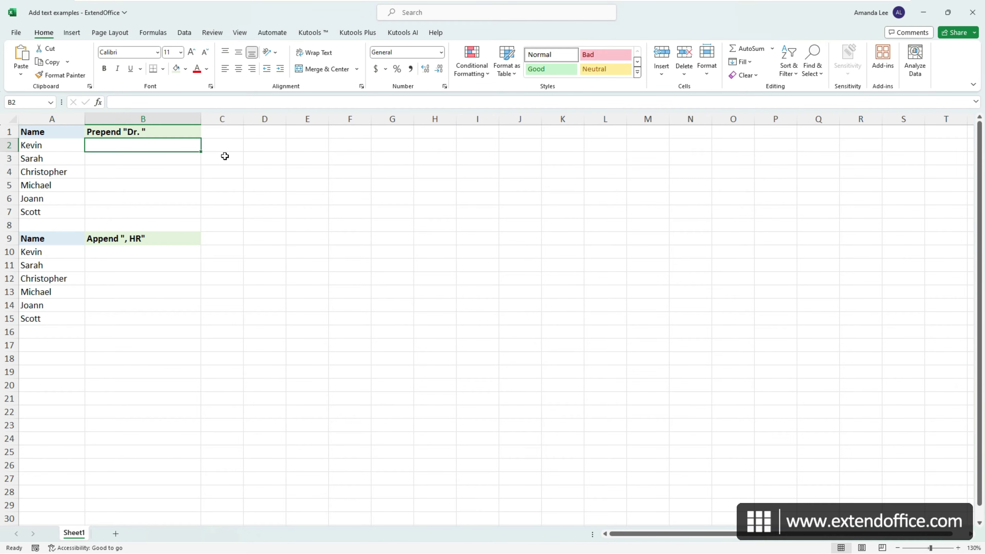
pyautogui.write('Dr. Kevin')
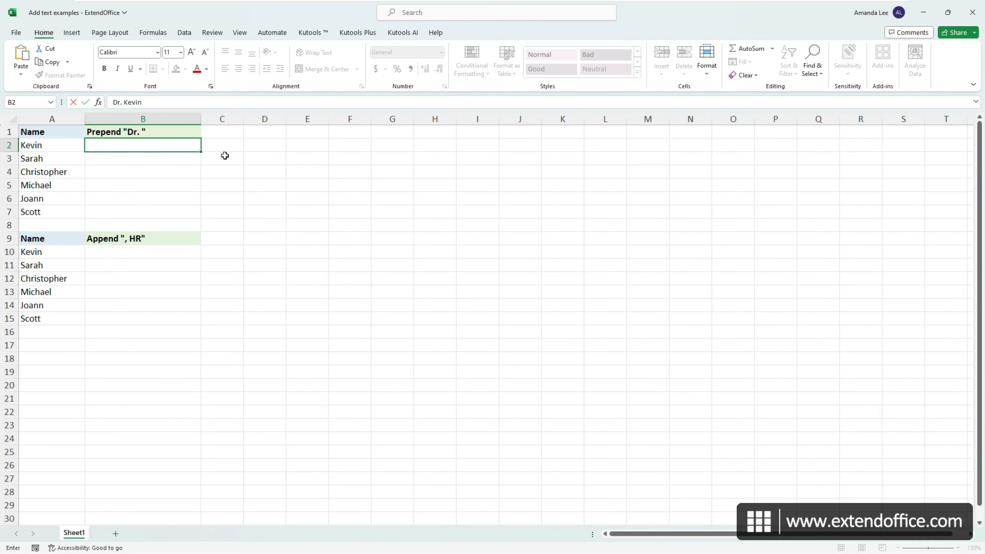
pyautogui.press('Return')
pyautogui.hotkey('ctrl', 'e')
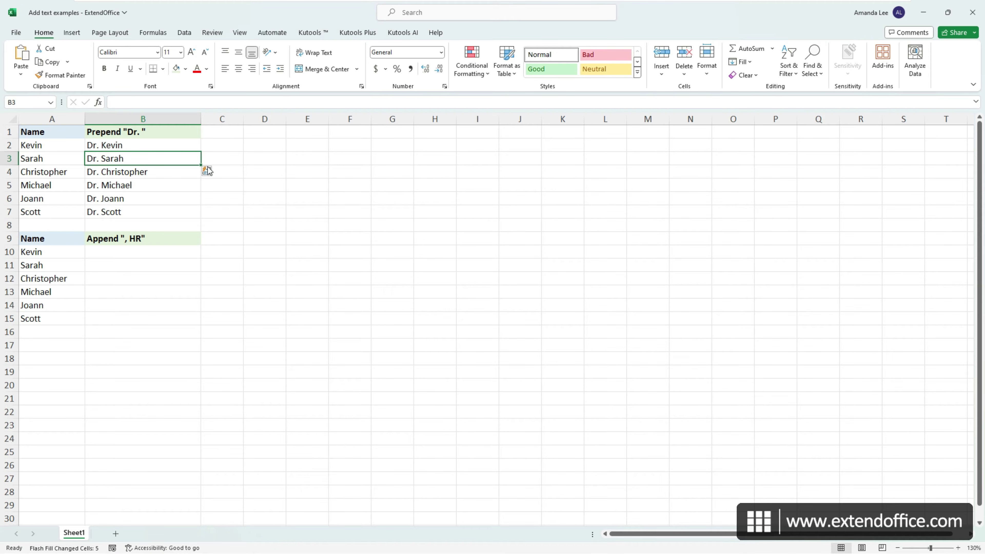
# Enter the A10 name followed by ", HR" in B10 and Flash Fill the remaining cells of that list.
pyautogui.click(135, 253)
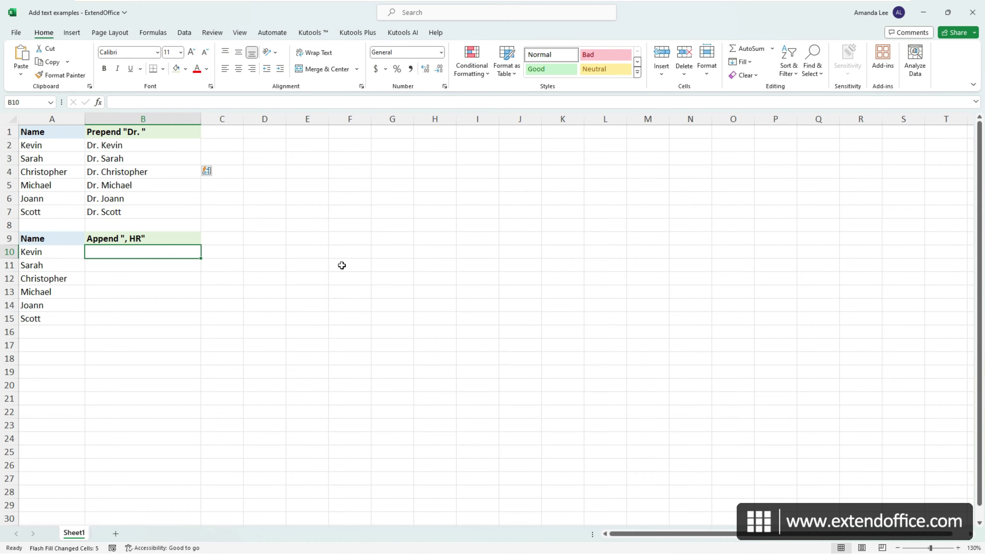
pyautogui.write('Kevi')
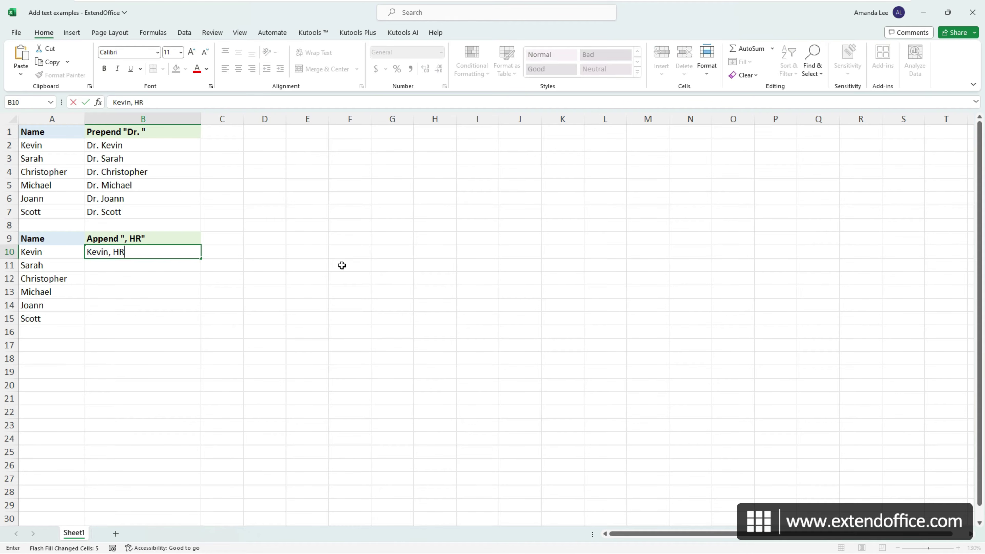
pyautogui.write('n, HR')
pyautogui.press('Return')
pyautogui.hotkey('ctrl', 'e')
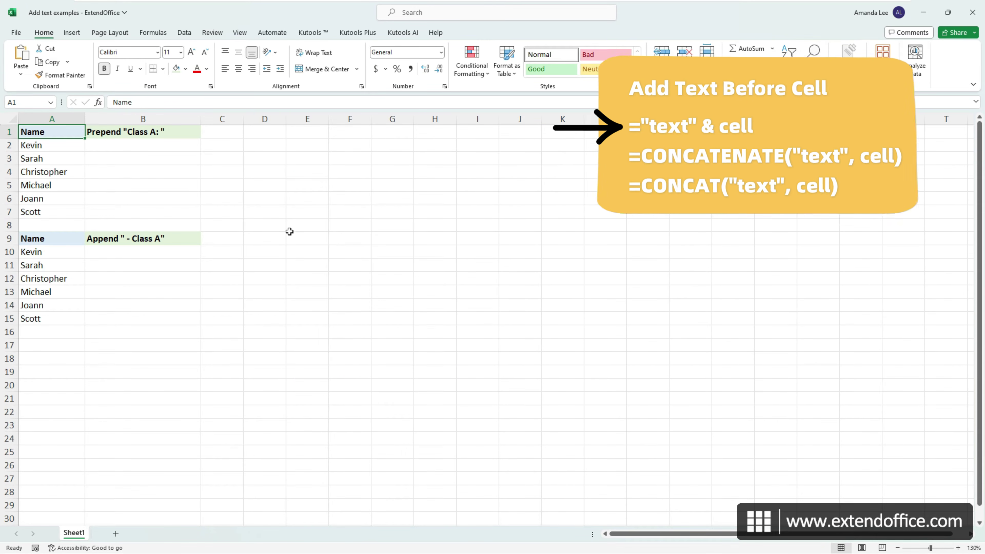
# Enter the formula ="Class A: "&A2 in B2 and fill it down to B7.
pyautogui.click(167, 148)
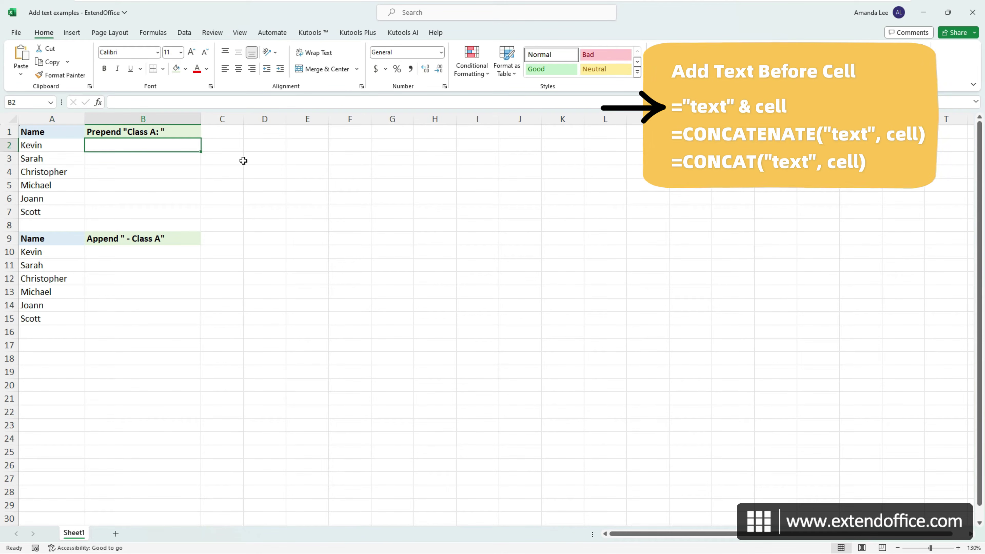
pyautogui.write('=')
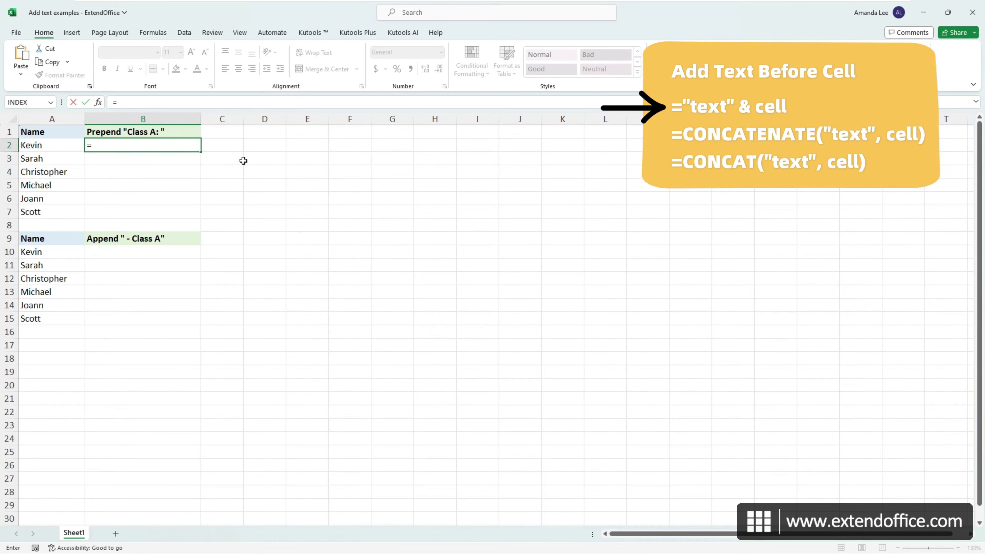
pyautogui.write('"Class A:')
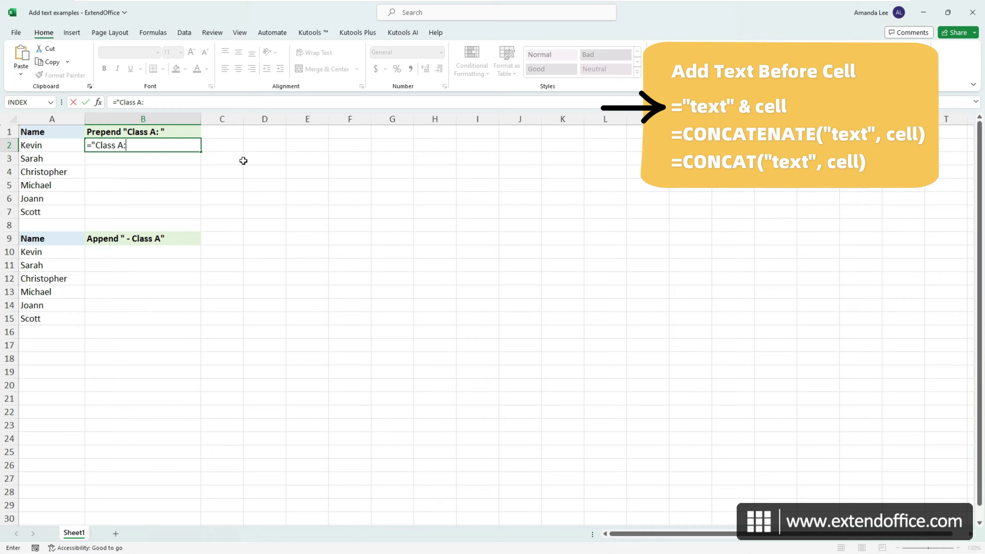
pyautogui.write(' "')
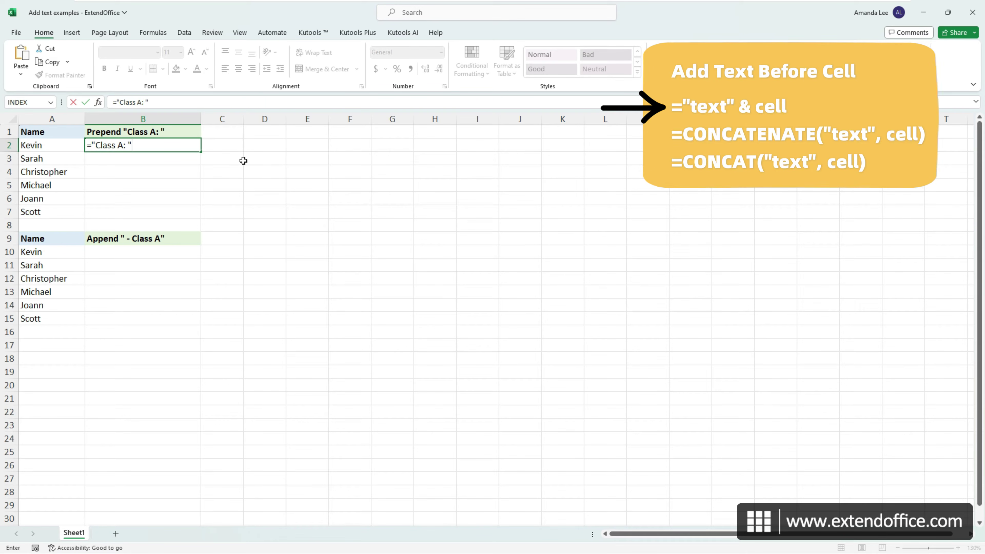
pyautogui.write('&')
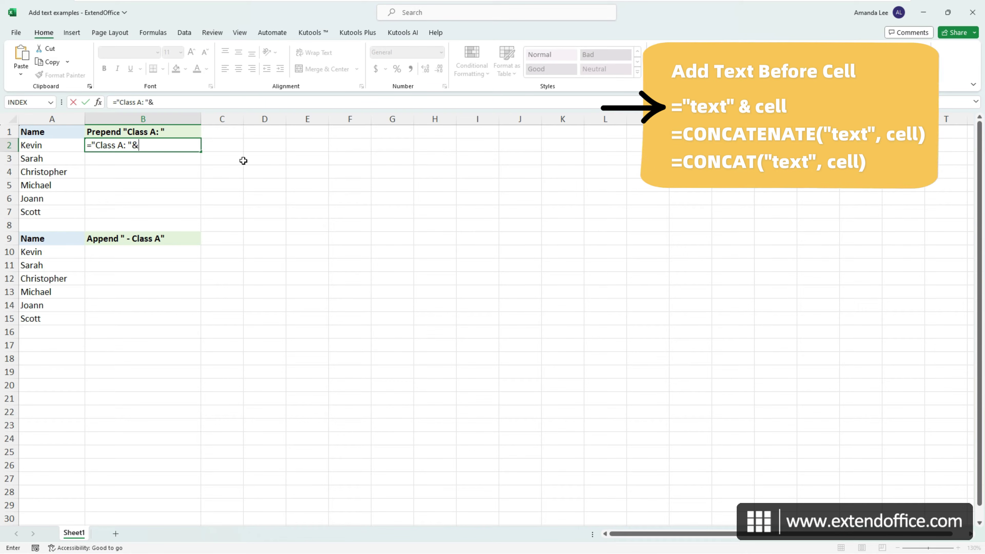
pyautogui.click(62, 143)
pyautogui.press('Return')
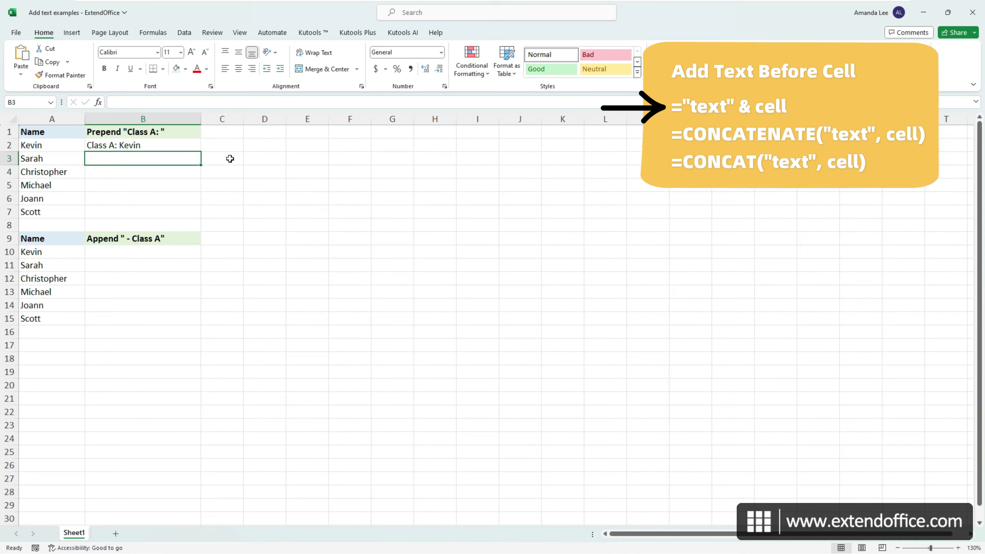
pyautogui.click(181, 144)
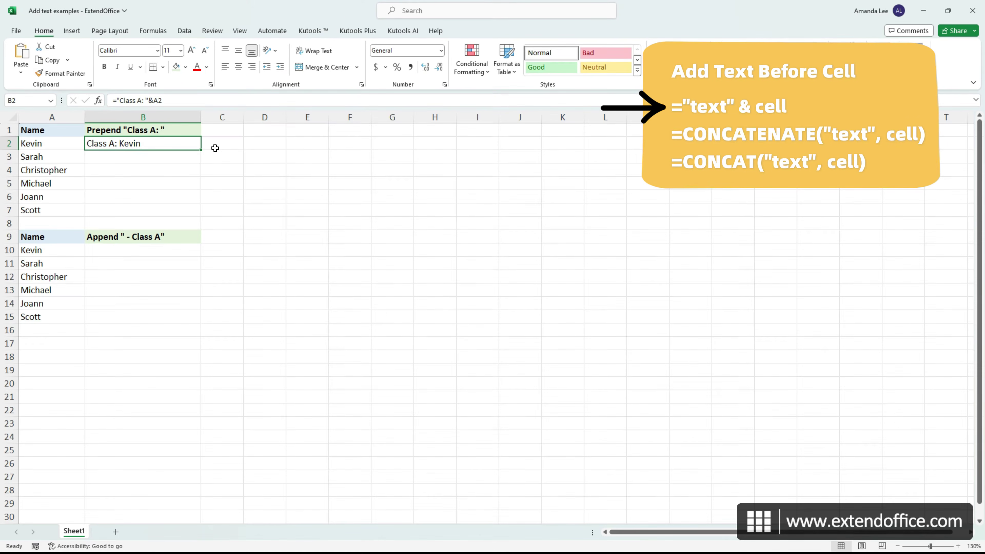
pyautogui.doubleClick(200, 149)
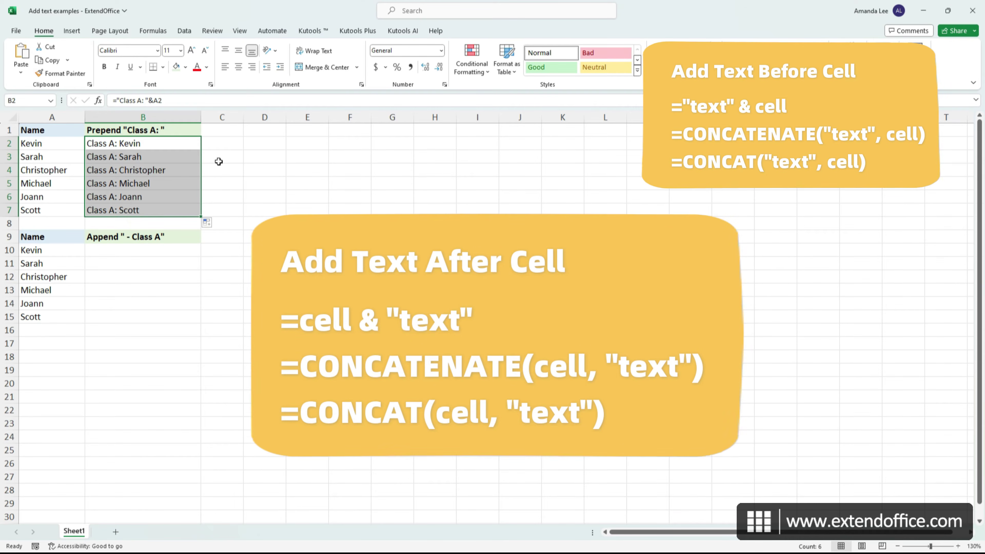
# Enter the formula =A10&" - Class A" in B10 and fill it down to B15.
pyautogui.click(153, 252)
pyautogui.write('=')
pyautogui.click(77, 253)
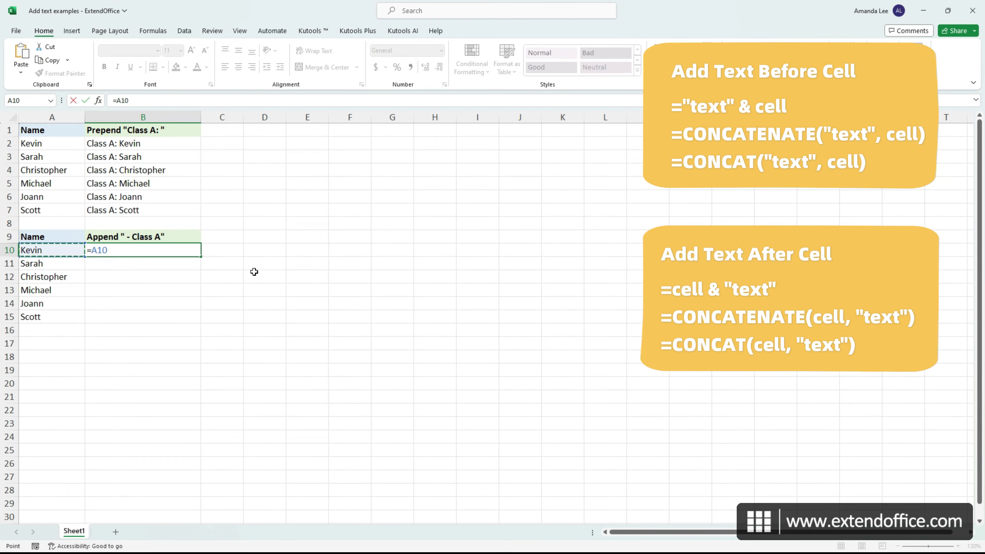
pyautogui.write('&" - Class A')
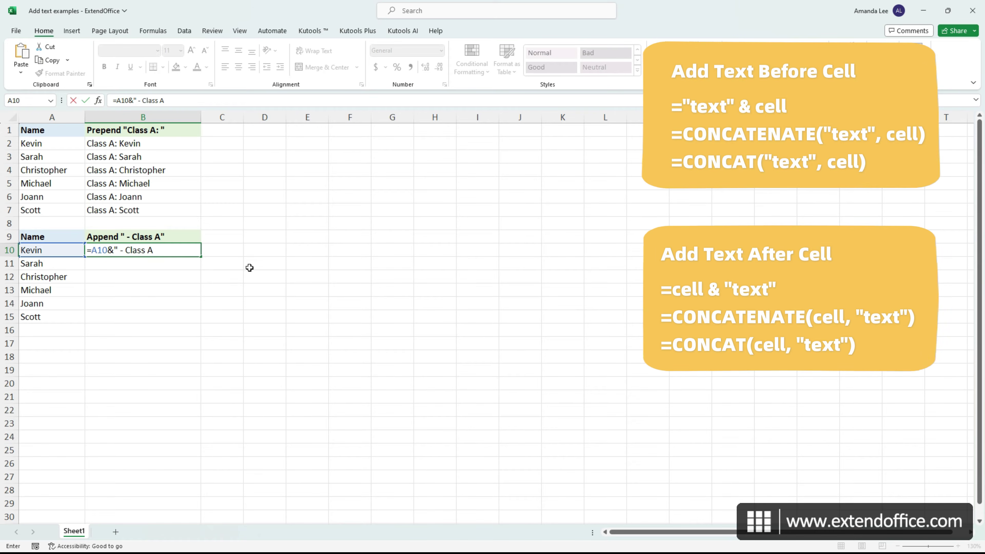
pyautogui.write('"')
pyautogui.press('Return')
pyautogui.click(196, 253)
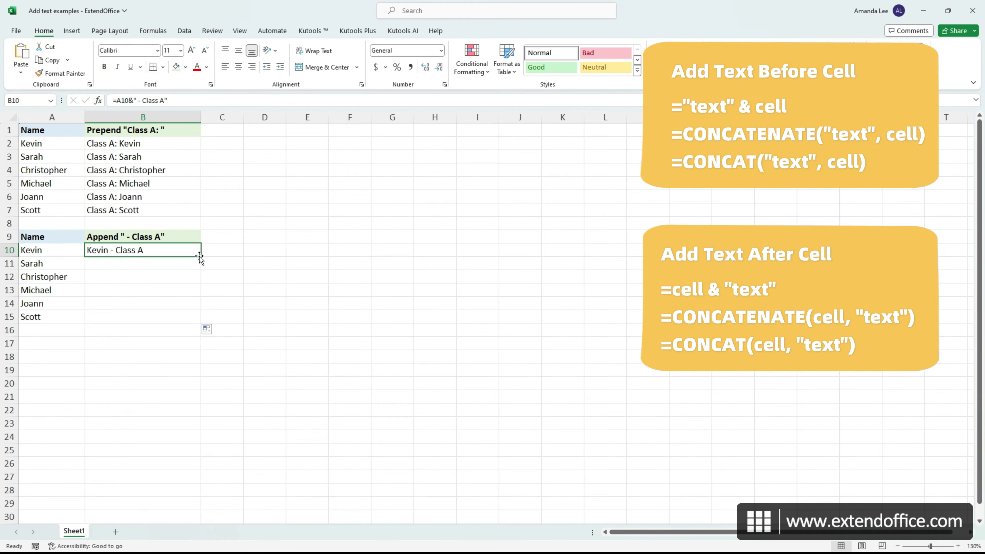
pyautogui.doubleClick(200, 256)
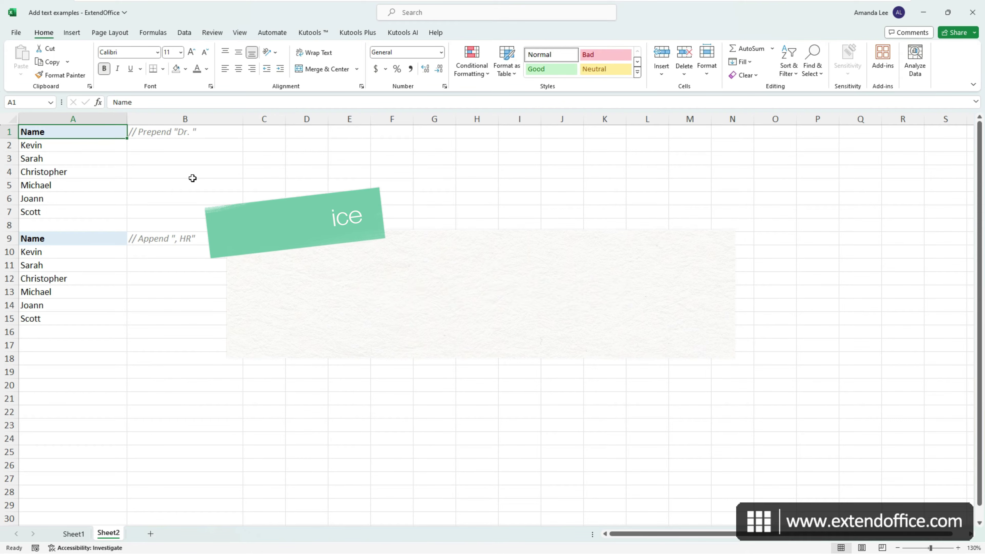
# Have Kutools AI Aide process A2:A7 with the prompt Add "Dr. " before every selected cell, and execute the proposed action.
pyautogui.click(312, 33)
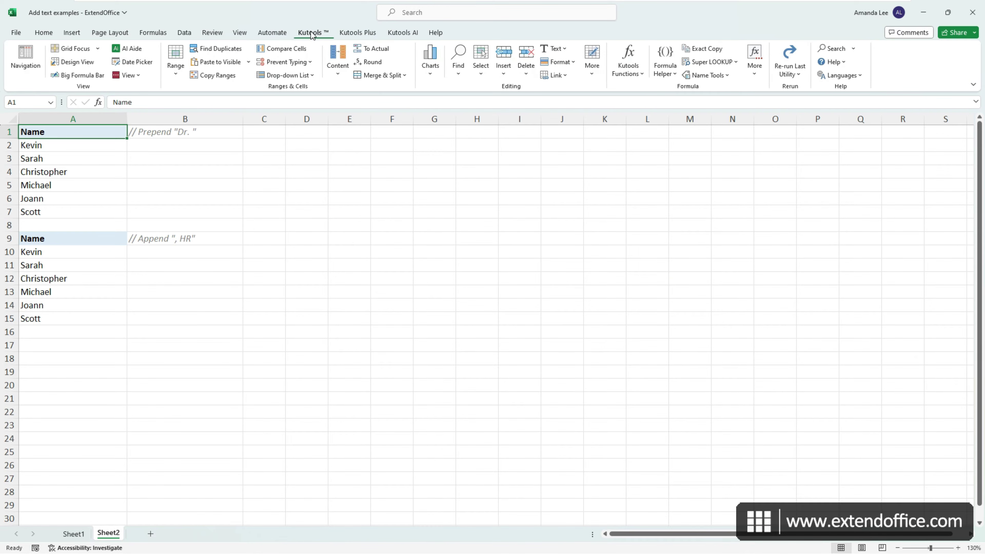
pyautogui.click(137, 49)
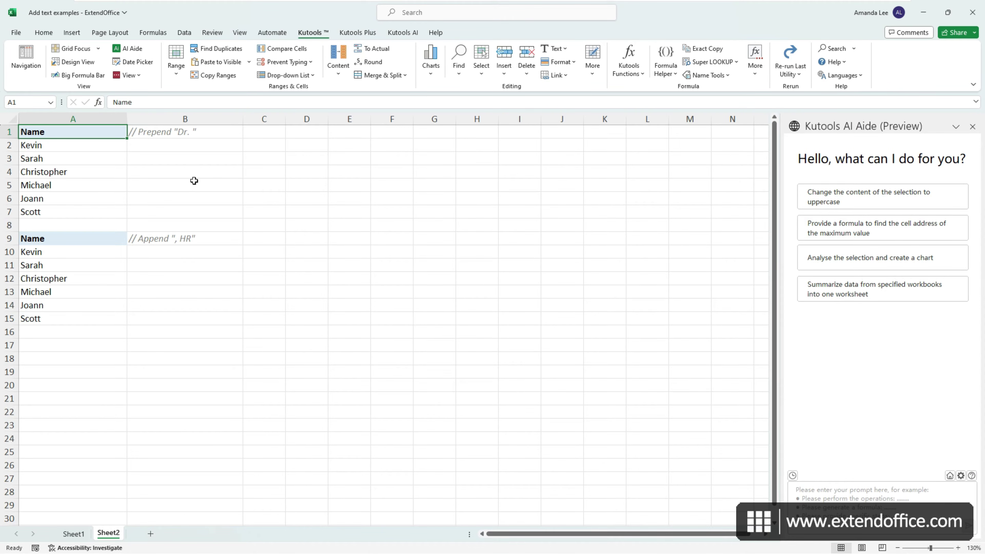
pyautogui.moveTo(75, 144); pyautogui.dragTo(72, 211)
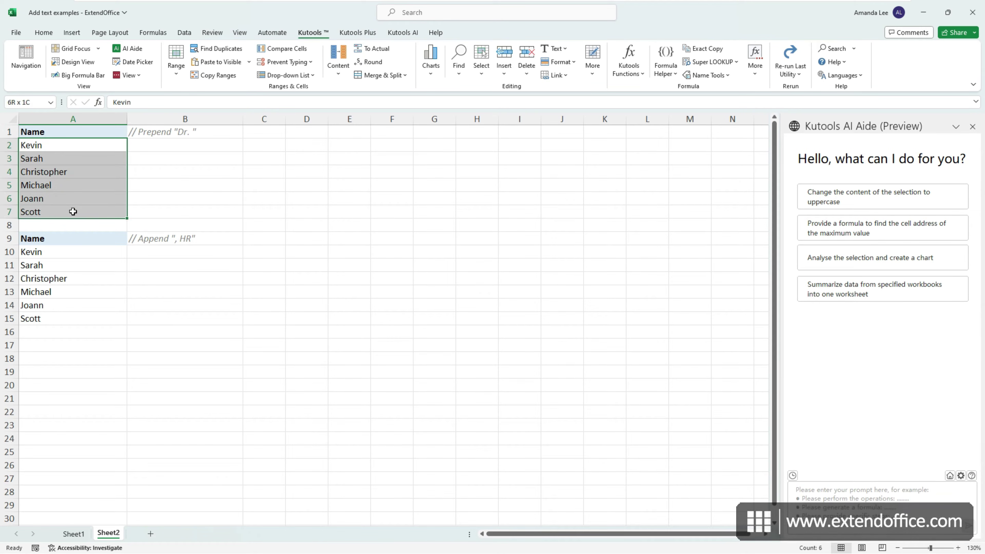
pyautogui.click(798, 504)
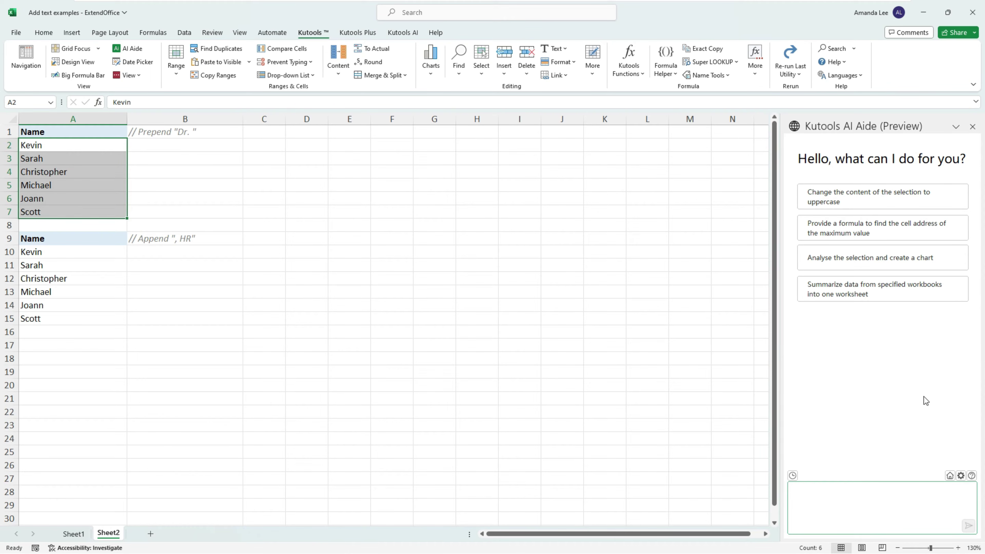
pyautogui.write('Add "Dr. " before every selected cell')
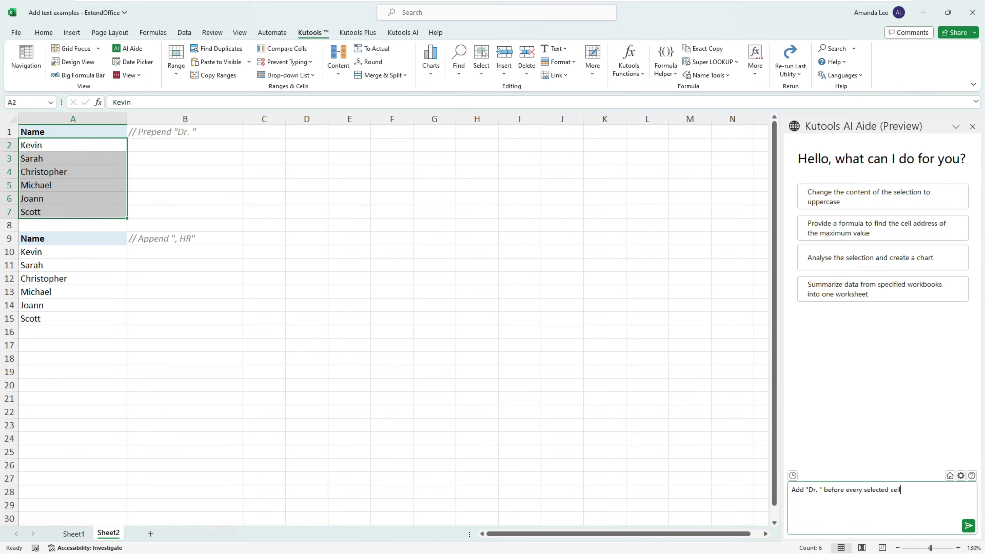
pyautogui.click(967, 527)
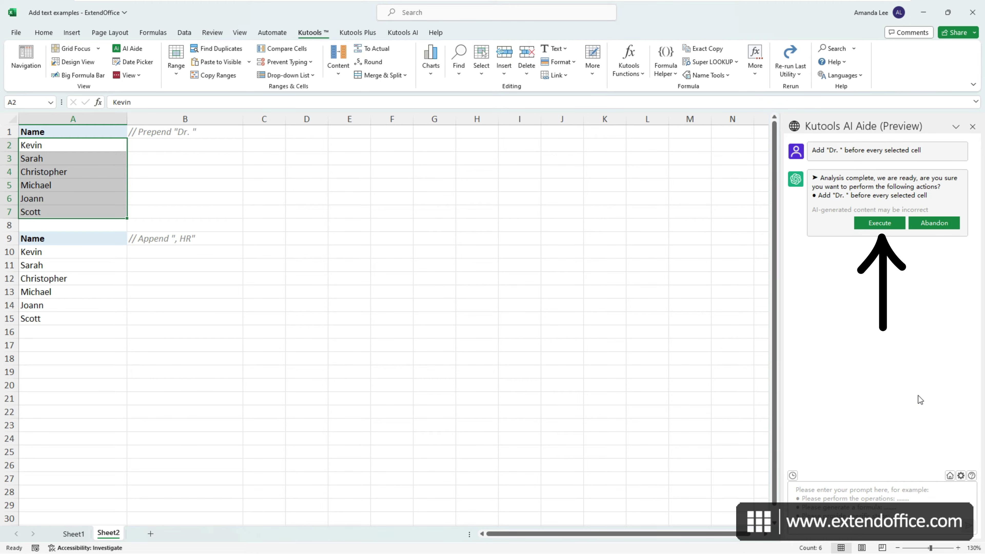
pyautogui.click(886, 223)
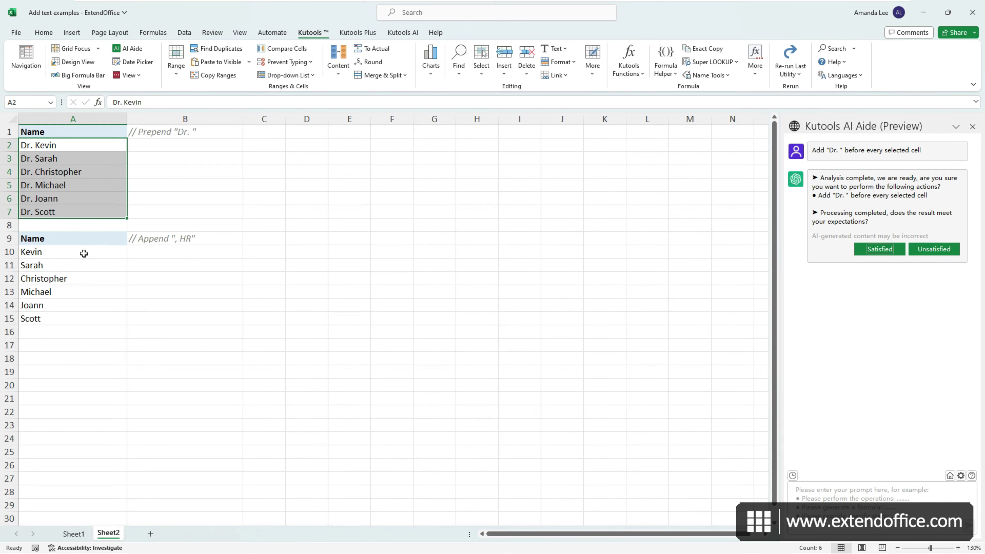
# Have AI Aide execute Add ", HR" after every selected cell on A10:A15, and mark the result as unsatisfied.
pyautogui.moveTo(84, 254); pyautogui.dragTo(74, 319)
pyautogui.click(832, 498)
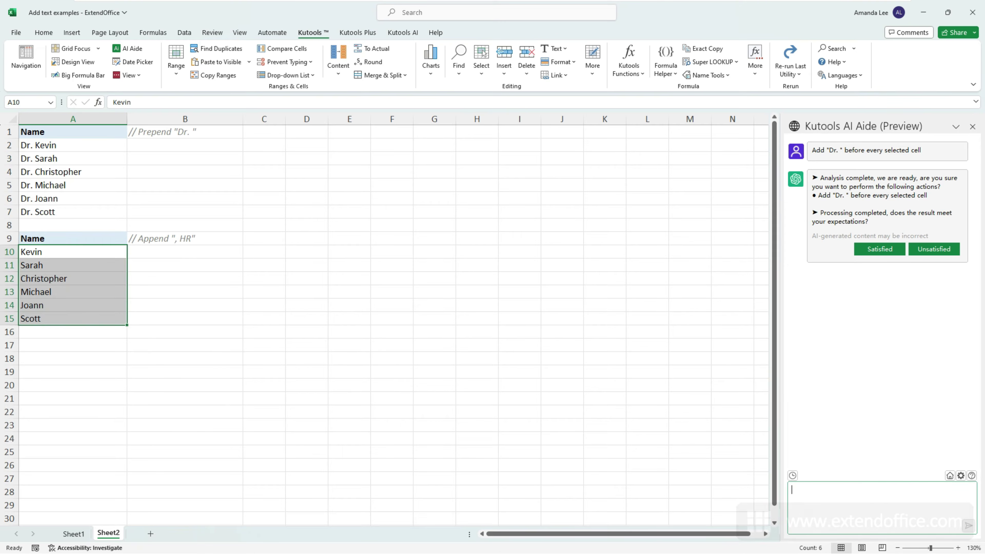
pyautogui.write('Add')
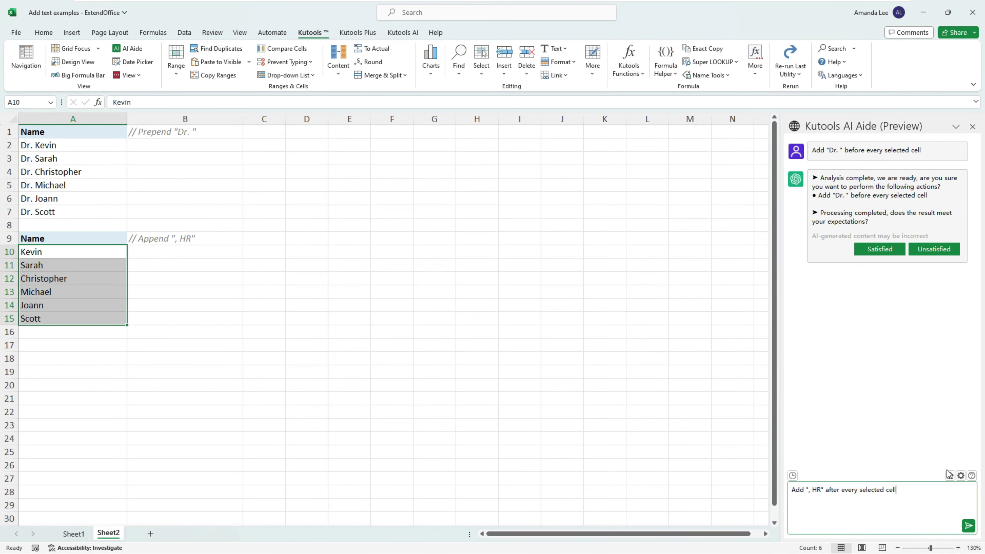
pyautogui.click(968, 526)
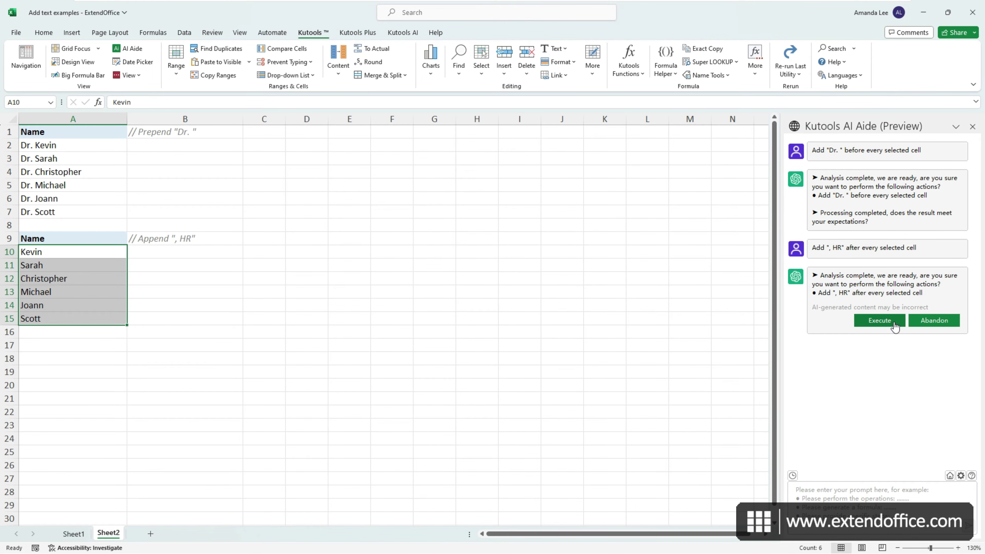
pyautogui.click(879, 320)
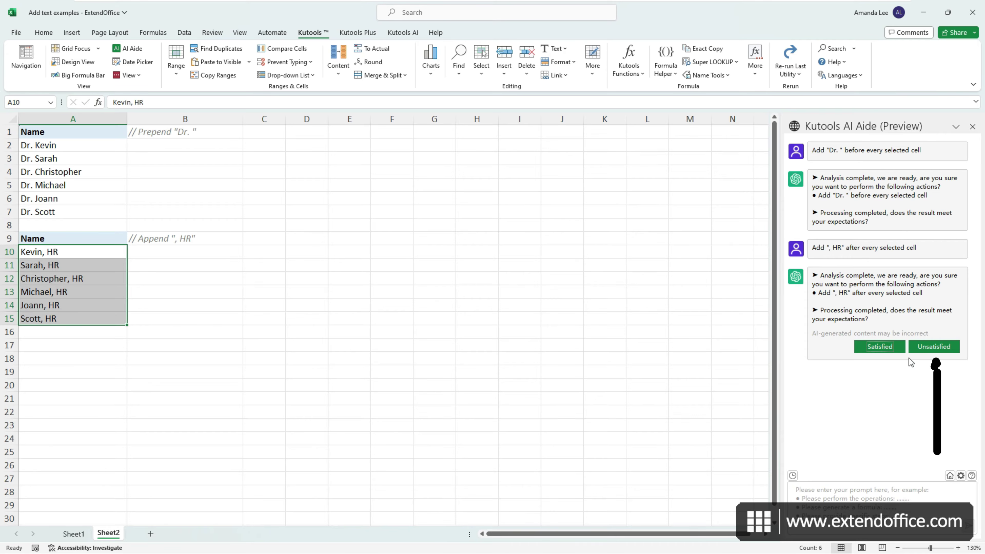
pyautogui.click(924, 350)
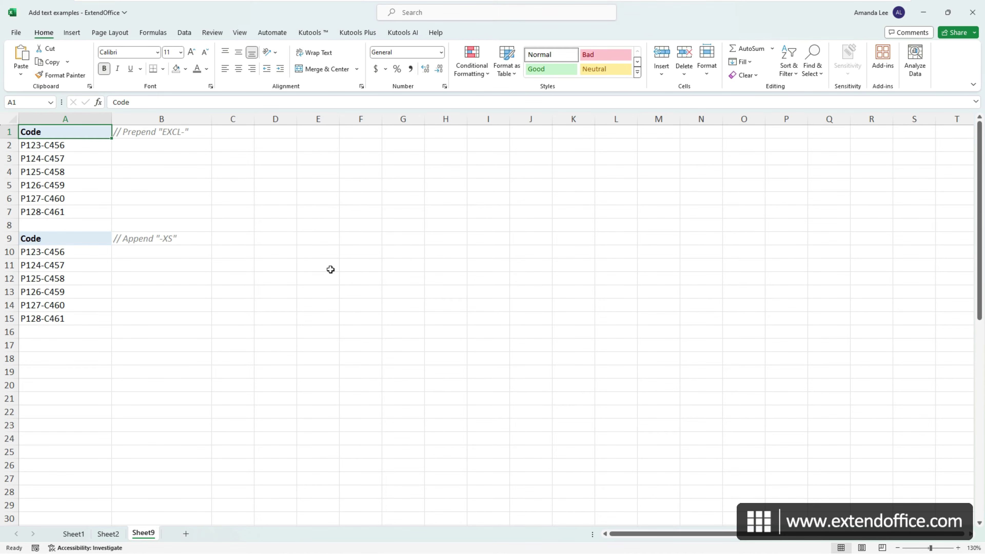
# With A2:A7 selected, add a VBA module with a PrependToSelectedCells macro that puts "EXCL-" before each non-empty selected cell, and highlight that prefix.
pyautogui.moveTo(62, 146); pyautogui.dragTo(59, 211)
pyautogui.hotkey('alt', 'F11')
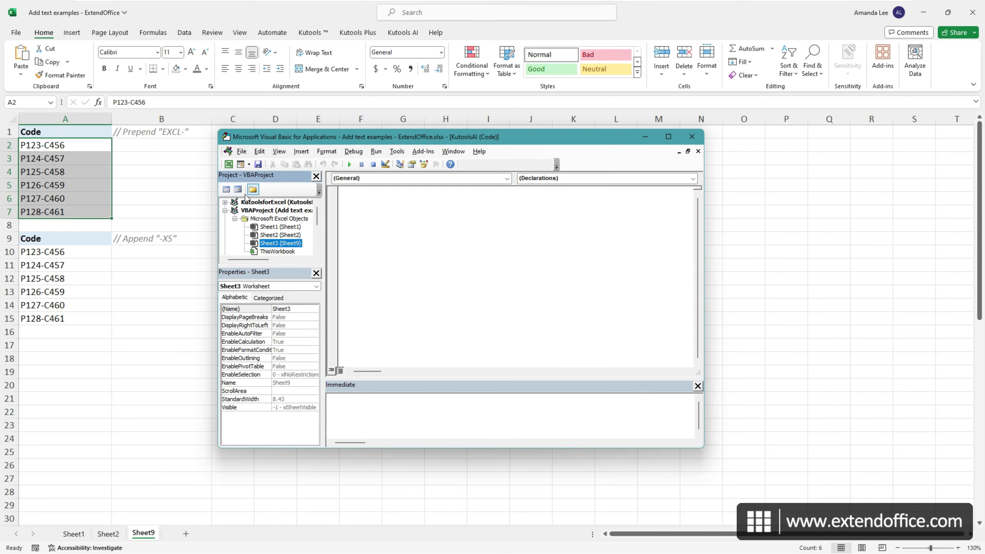
pyautogui.click(301, 152)
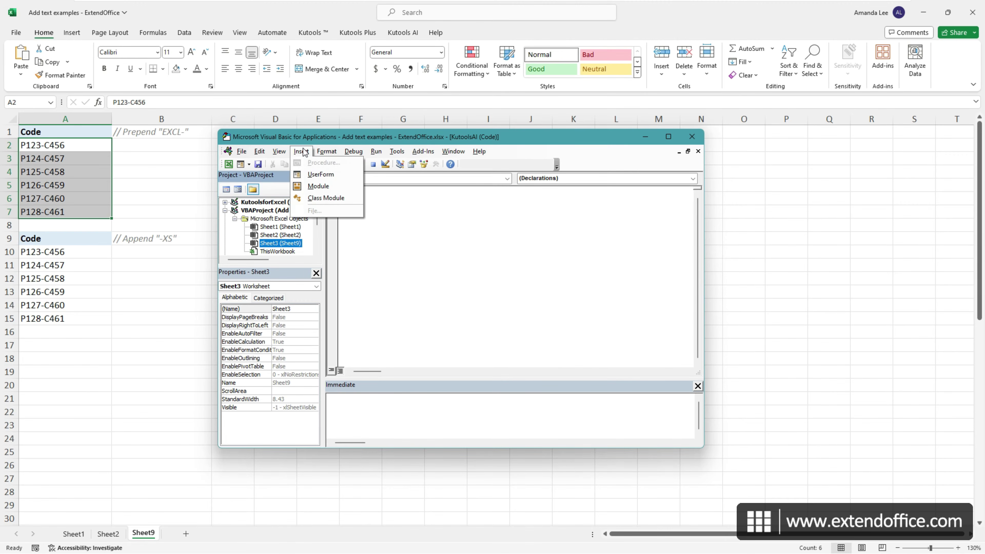
pyautogui.click(318, 186)
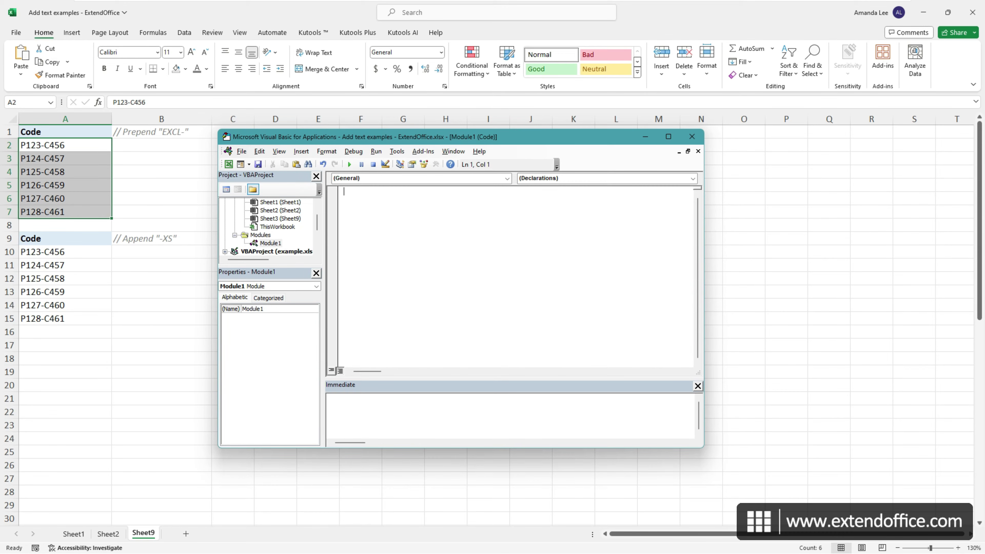
pyautogui.write('Sub PrependToSelectedCells()     Dim c As Range     For Each c In Selection         If c.Value <> "" Then c.Value = "EXCL-" & c.Value     Next End Sub')
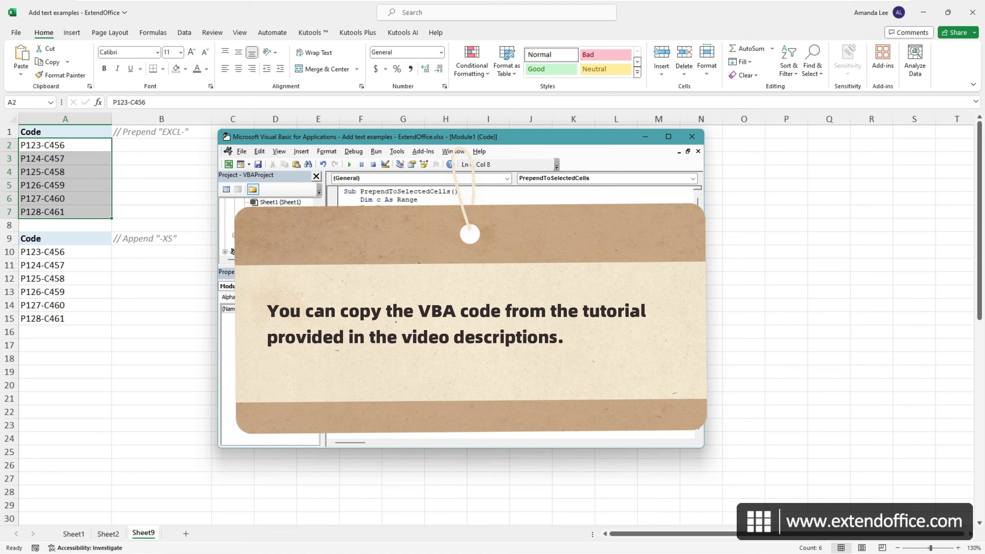
pyautogui.moveTo(512, 216); pyautogui.dragTo(532, 216)
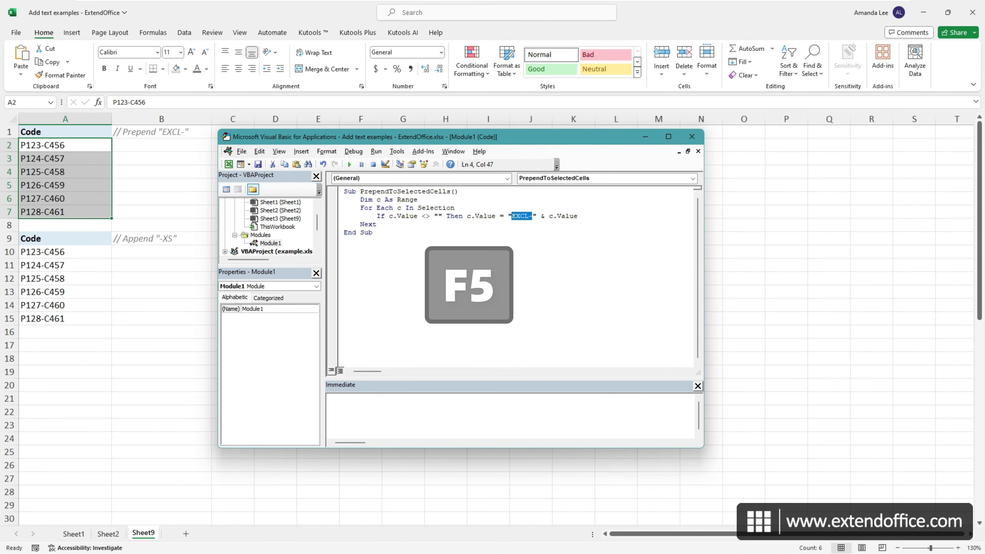
# Run the PrependToSelectedCells macro on the selected codes in A2:A7 to put "EXCL-" before each one.
pyautogui.click(372, 232)
pyautogui.press('F5')
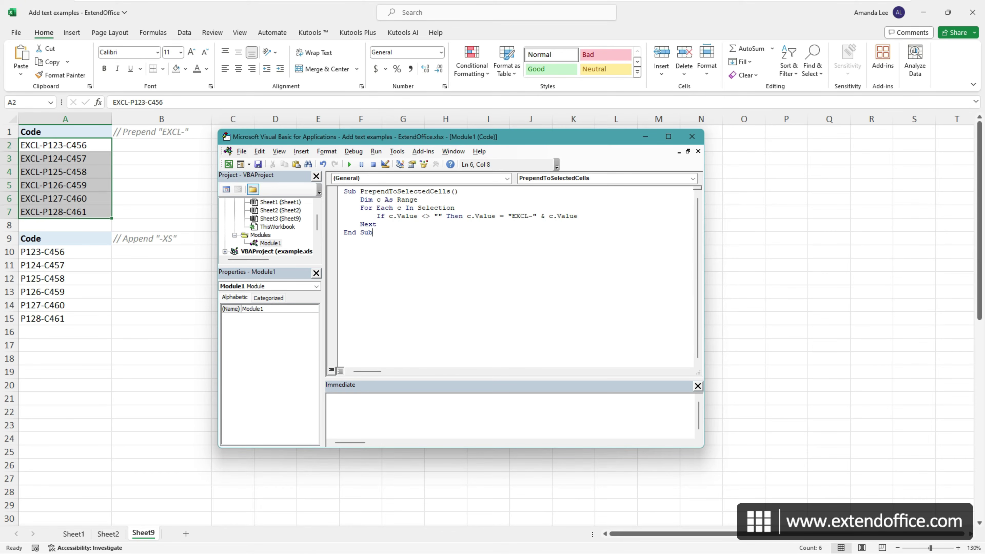
# With A10:A15 selected, edit the macro to append "-XS" after each cell value instead of prepending "EXCL-", and run it.
pyautogui.click(77, 255)
pyautogui.moveTo(77, 254); pyautogui.dragTo(62, 322)
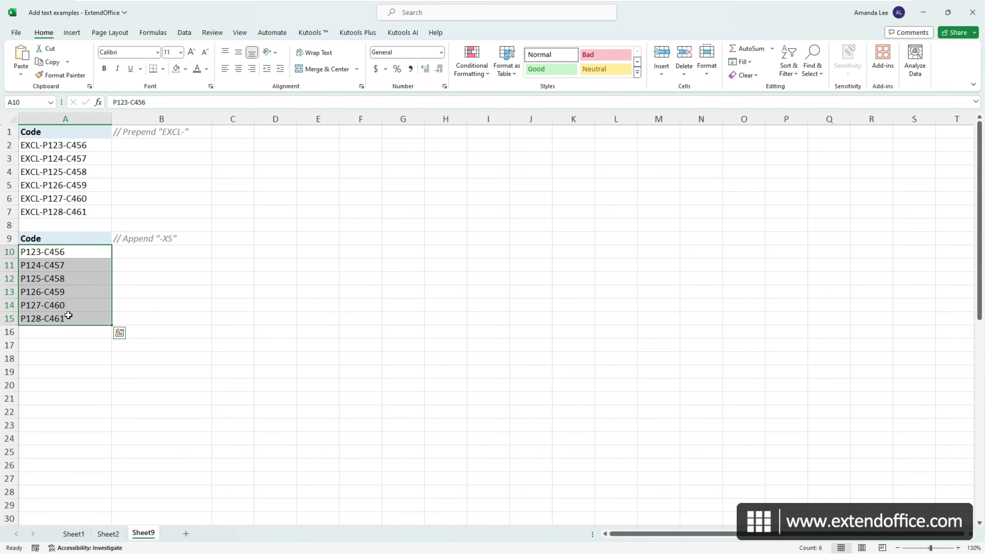
pyautogui.hotkey('alt', 'F11')
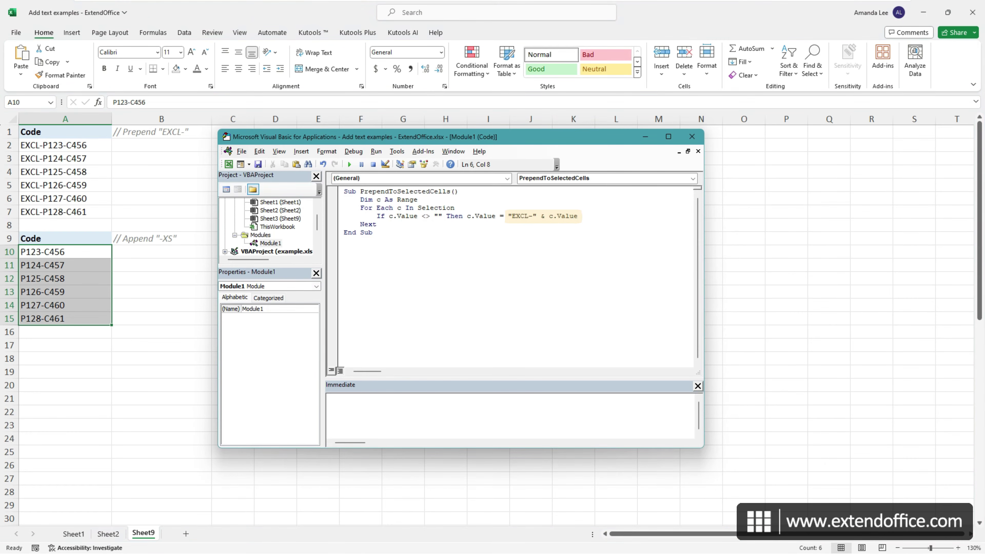
pyautogui.moveTo(507, 216); pyautogui.dragTo(537, 217)
pyautogui.press('Delete')
pyautogui.press('Delete')
pyautogui.press('Delete')
pyautogui.press('Delete')
pyautogui.write('& "EXCL-"')
pyautogui.doubleClick(561, 216)
pyautogui.press('Delete')
pyautogui.write('XS')
pyautogui.press('F5')
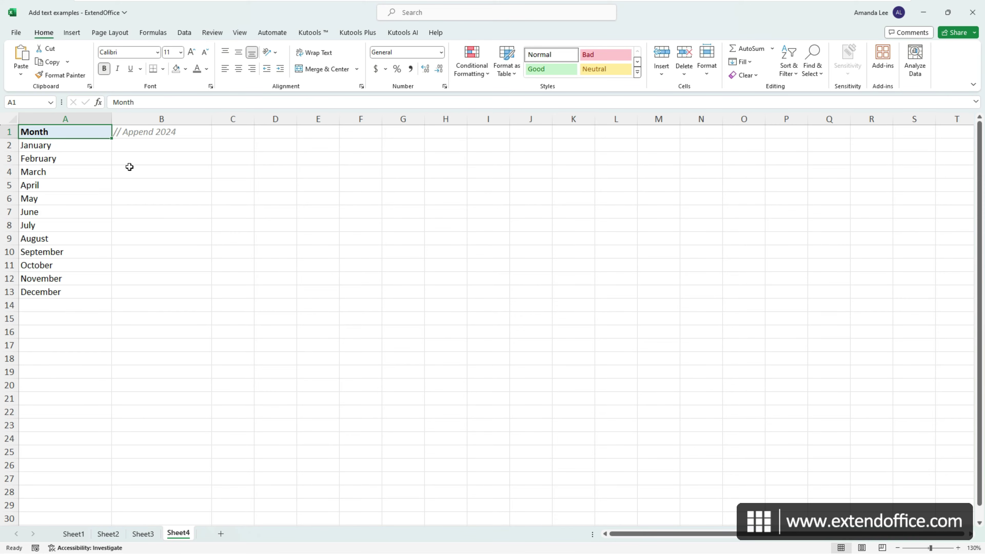
# Use the Kutools Add Text feature on the months in A2:A13 to add " 2024" after the last character.
pyautogui.moveTo(76, 150); pyautogui.dragTo(69, 290)
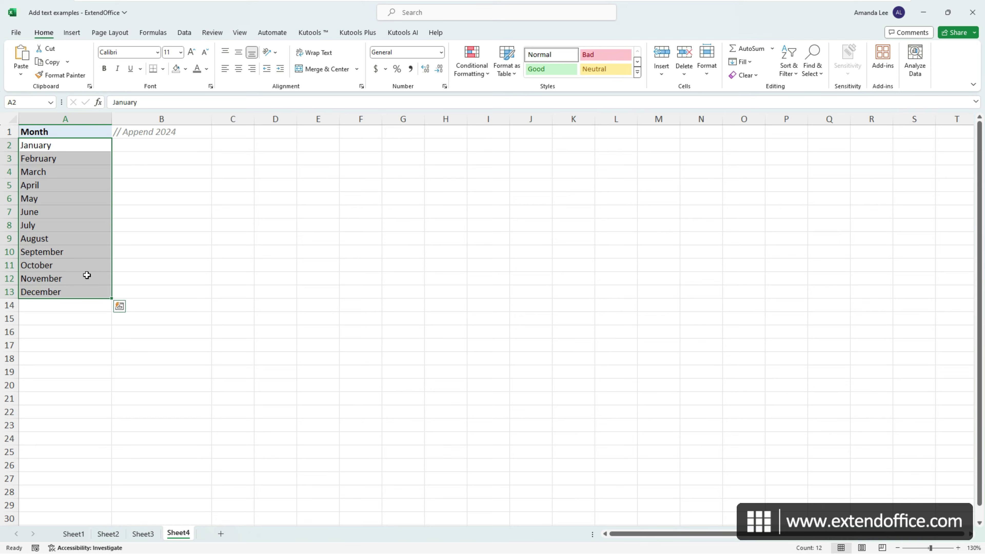
pyautogui.click(324, 33)
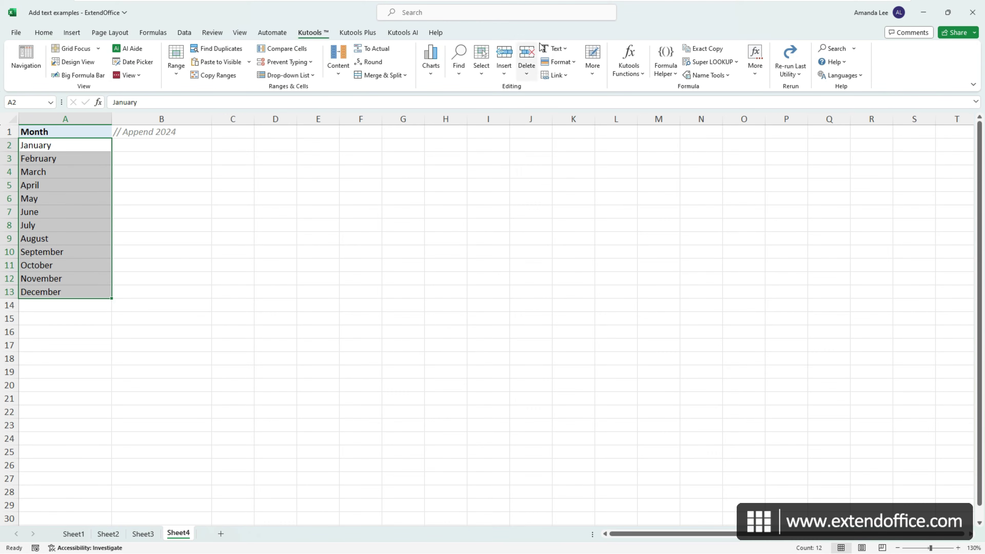
pyautogui.click(555, 49)
pyautogui.click(572, 63)
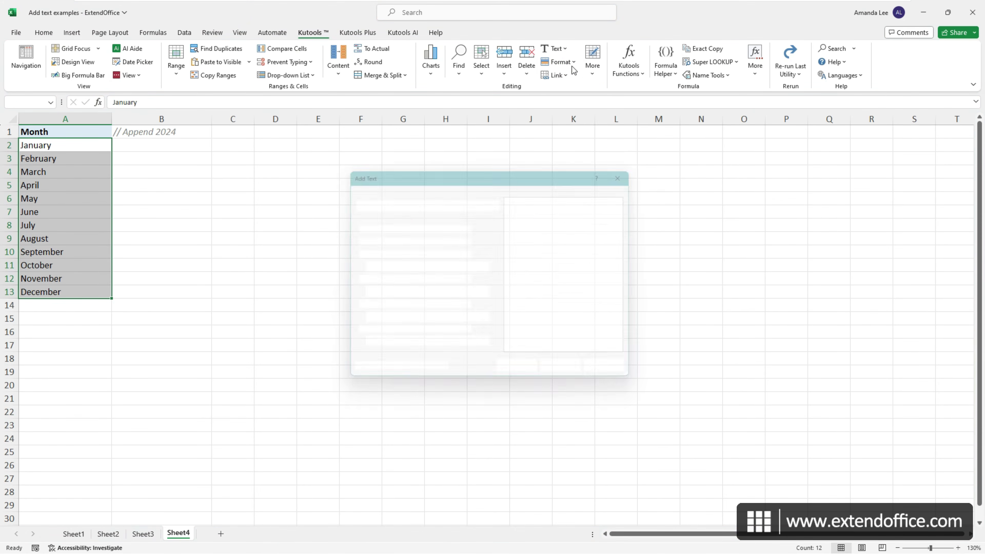
pyautogui.click(390, 200)
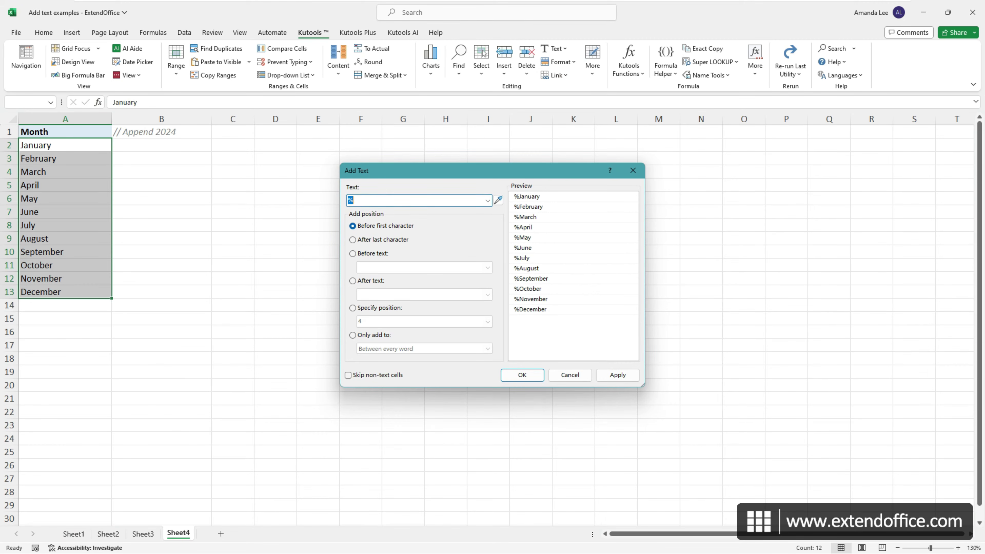
pyautogui.press('BackSpace')
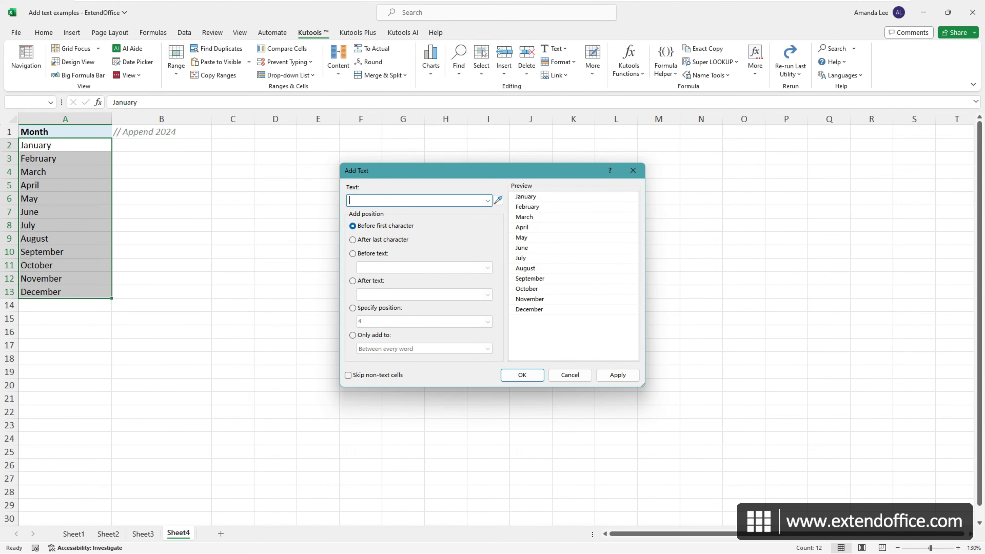
pyautogui.write('2024')
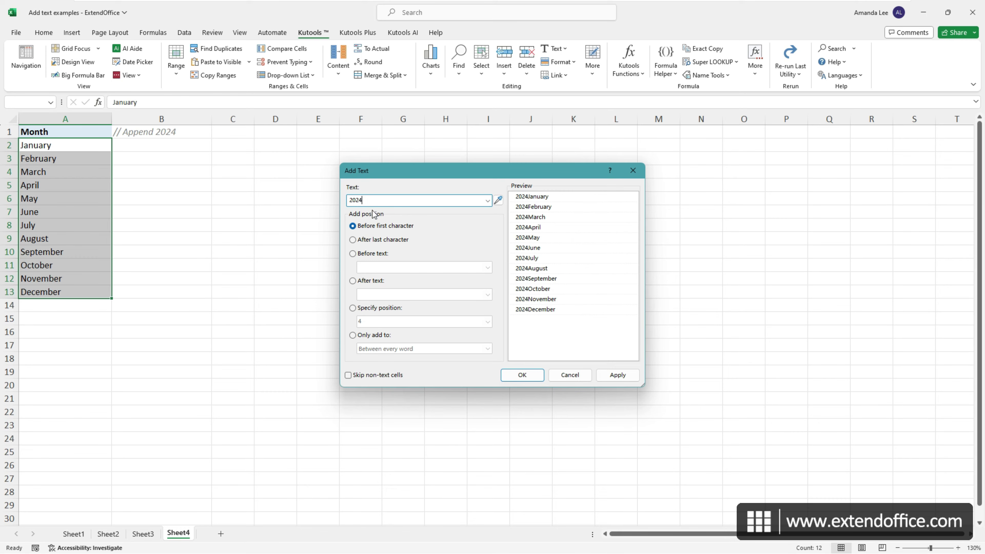
pyautogui.click(376, 239)
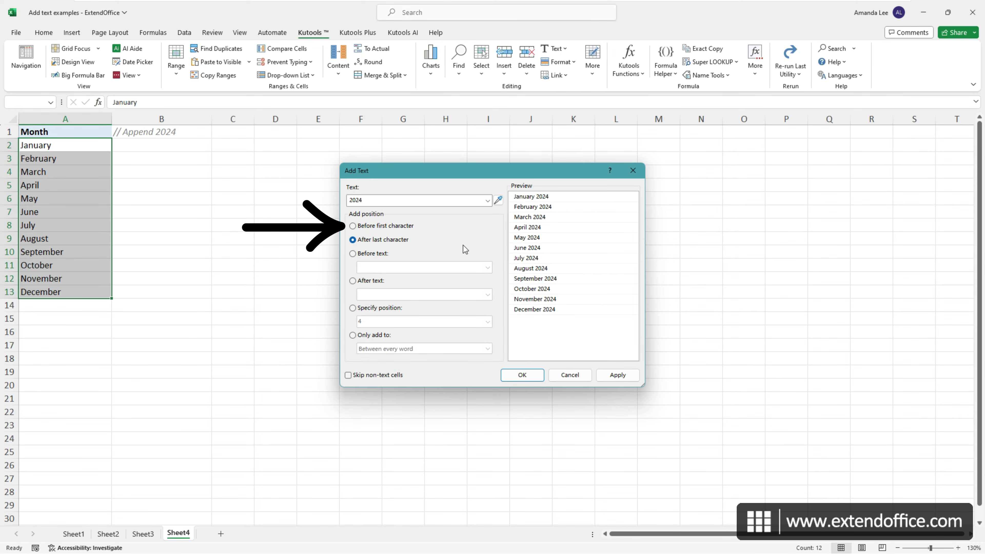
pyautogui.click(529, 377)
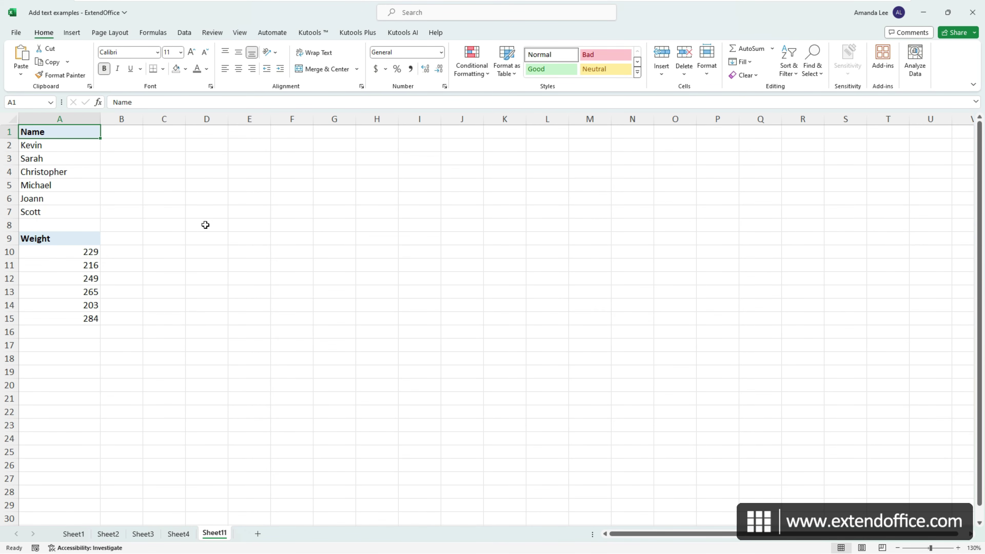
# Apply the custom number format "Dr. "@ to the names in A2:A7.
pyautogui.moveTo(56, 144); pyautogui.dragTo(55, 215)
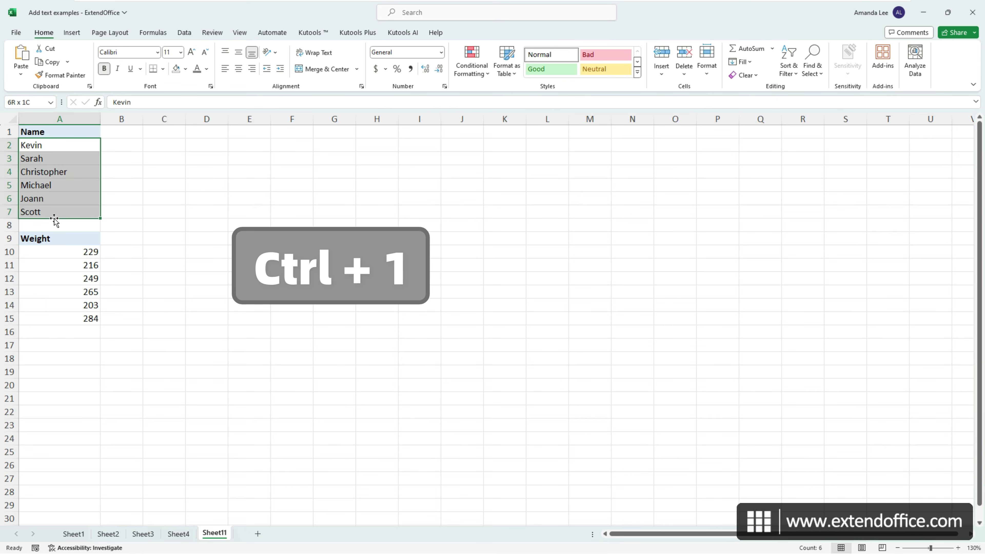
pyautogui.hotkey('ctrl', '1')
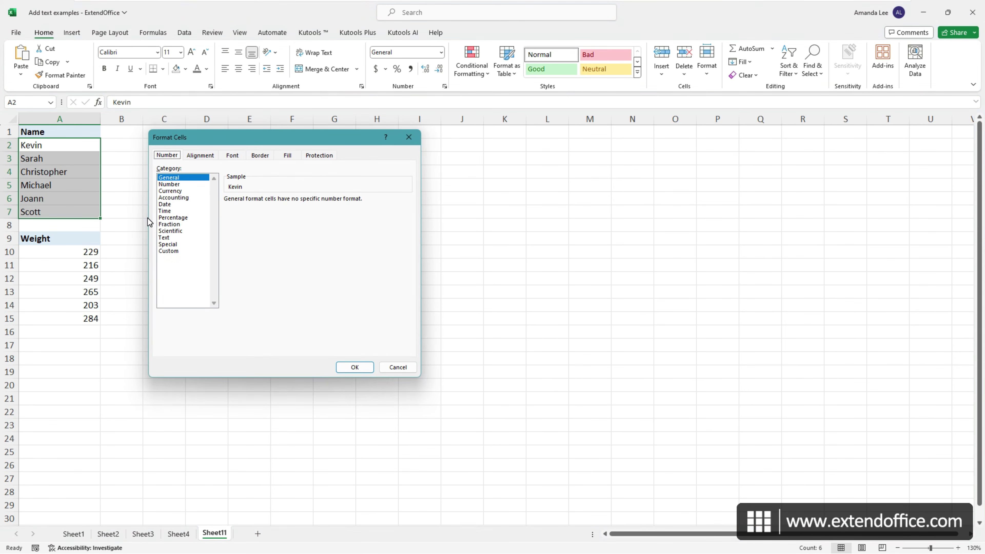
pyautogui.click(173, 250)
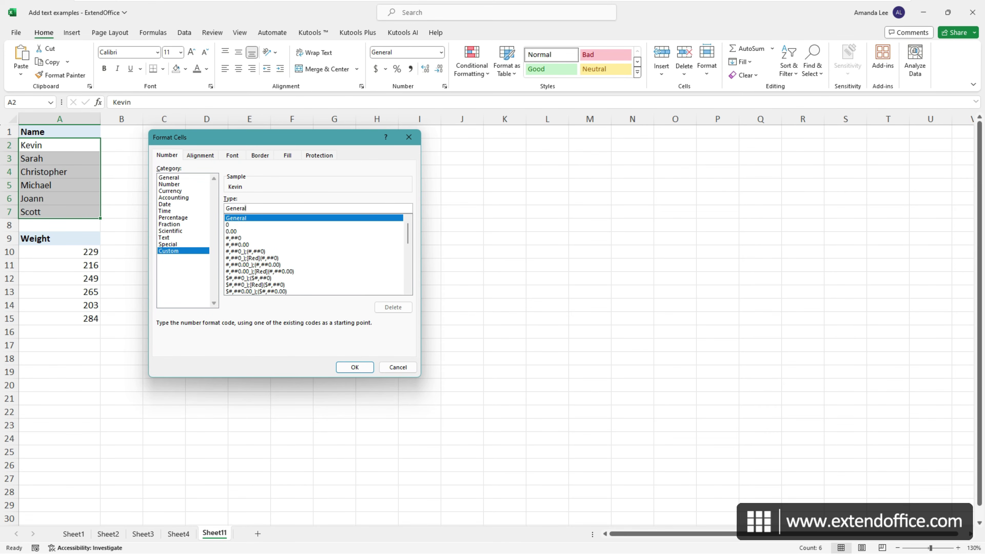
pyautogui.doubleClick(265, 207)
pyautogui.write('@')
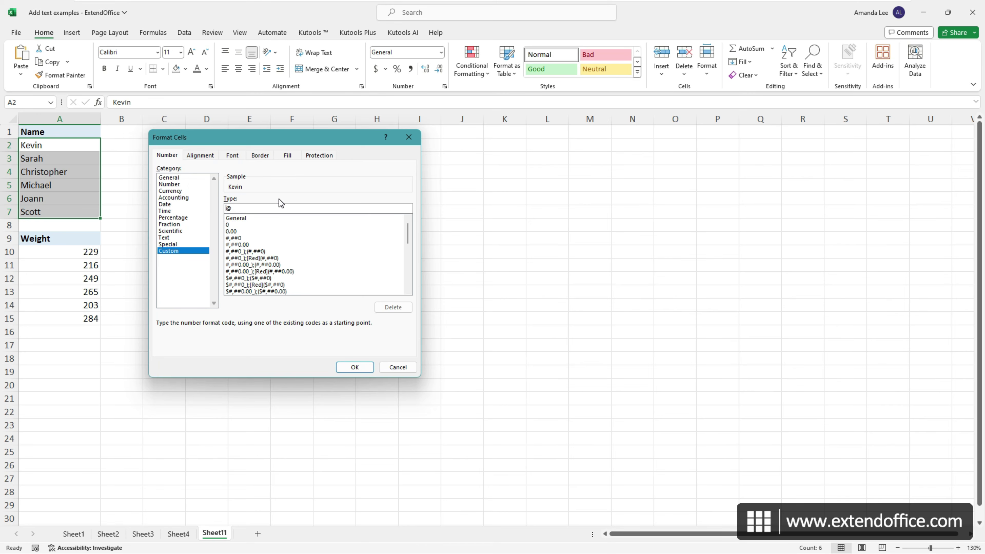
pyautogui.press('Home')
pyautogui.write('"Dr. "')
pyautogui.click(350, 365)
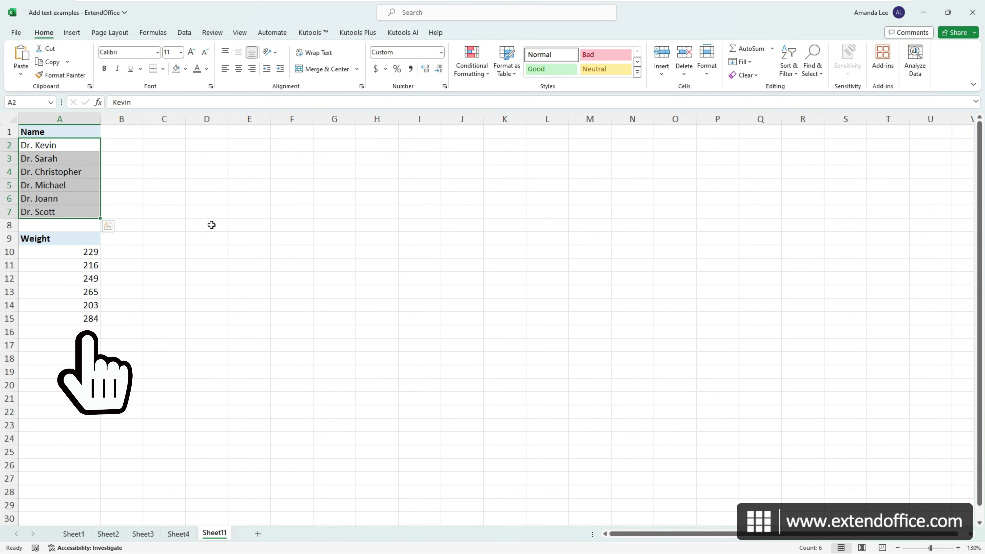
# Apply the custom number format #" kg" to the weights in A10:A15.
pyautogui.moveTo(75, 250); pyautogui.dragTo(76, 314)
pyautogui.hotkey('ctrl', '1')
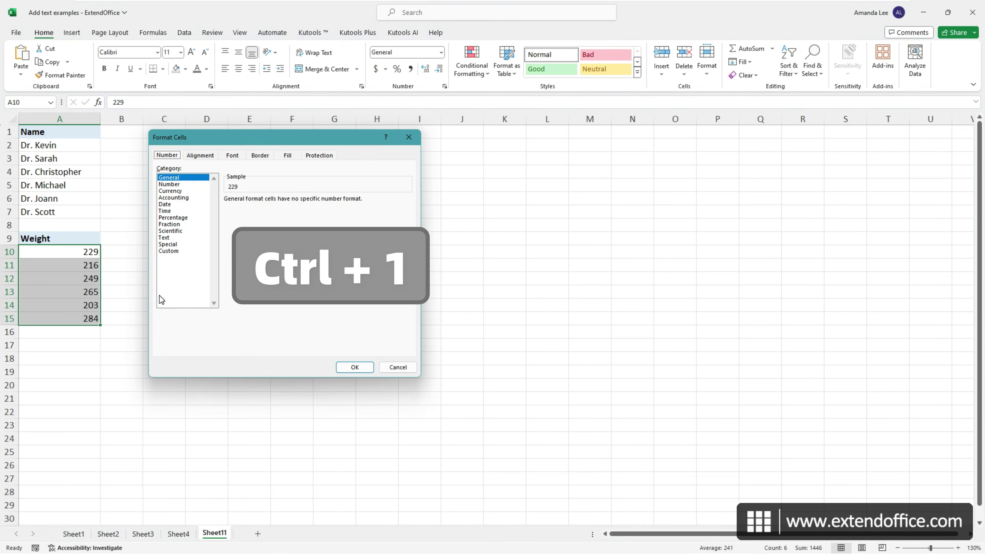
pyautogui.click(173, 251)
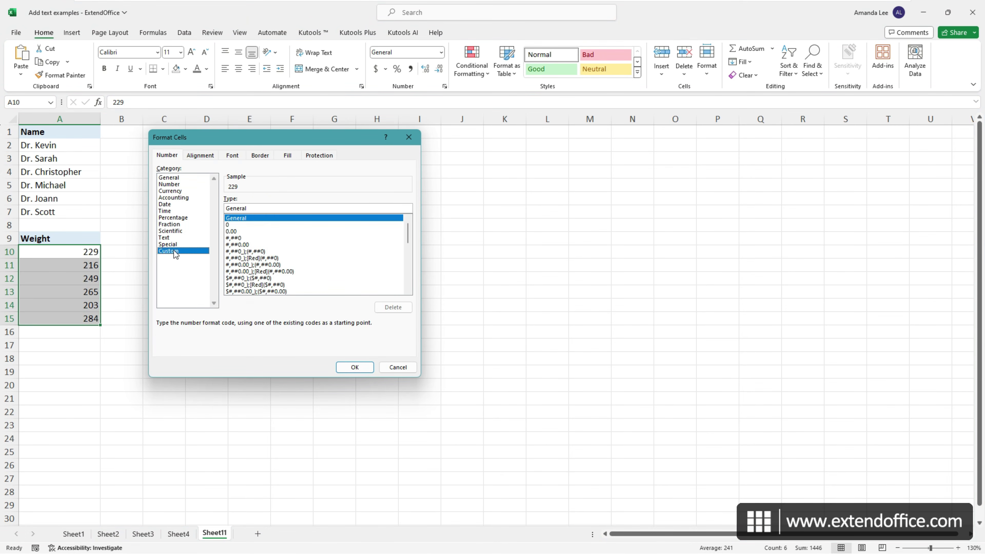
pyautogui.doubleClick(236, 208)
pyautogui.write('#" kg')
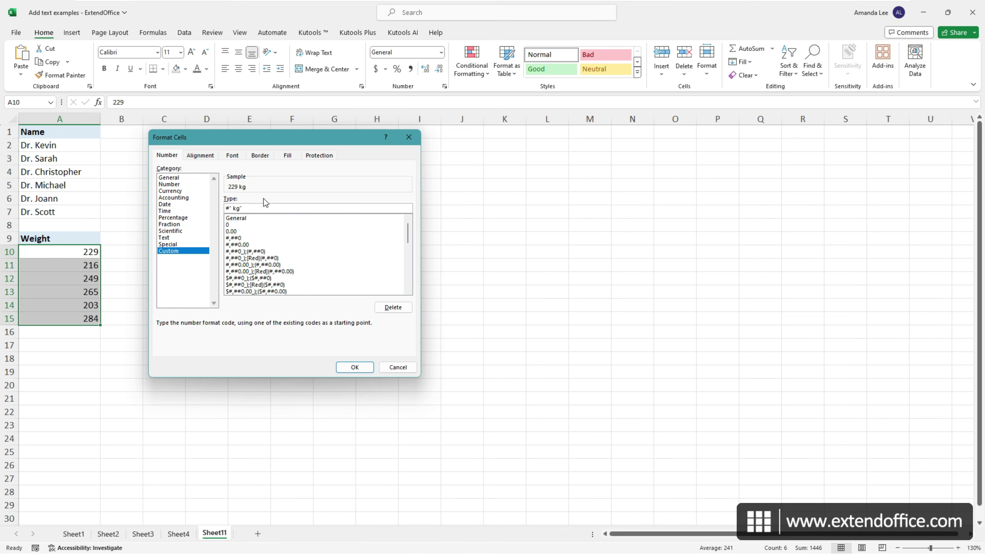
pyautogui.click(352, 367)
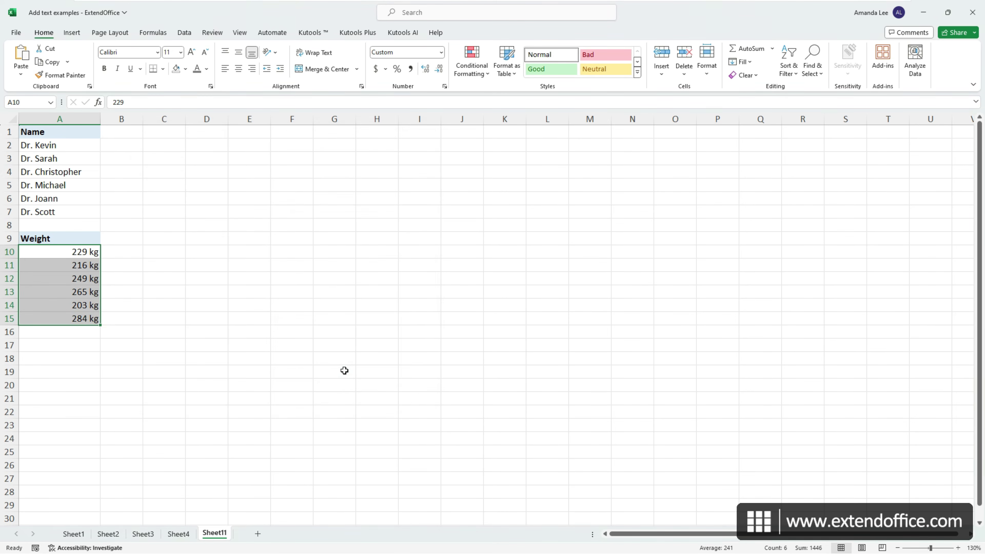